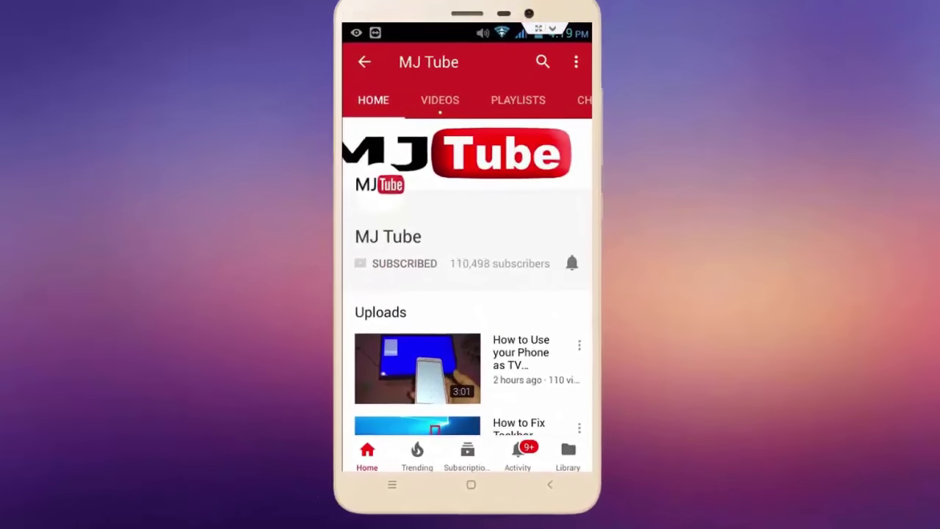
{"action": "left_click", "coordinate": [572, 263]}
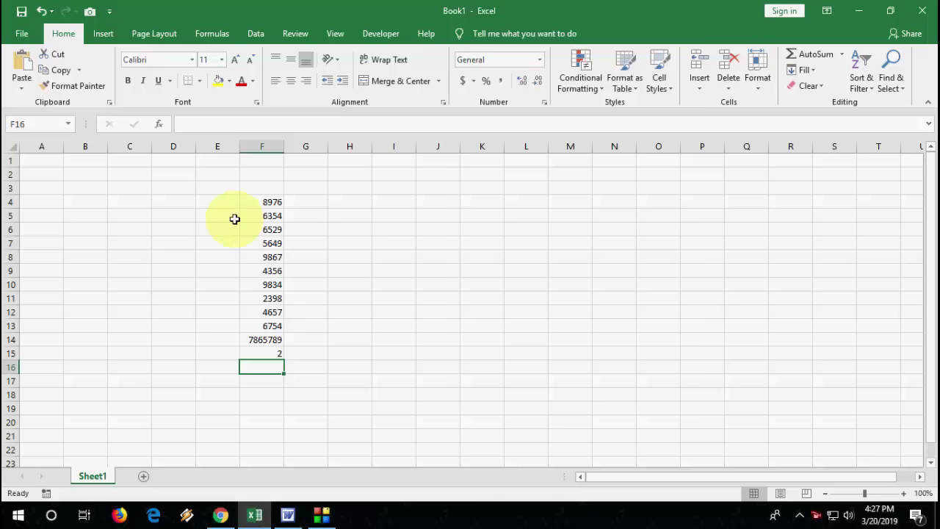
Try to add two leading zeros directly in front of the number 8976 in cell F4.
{"action": "left_click", "coordinate": [270, 201]}
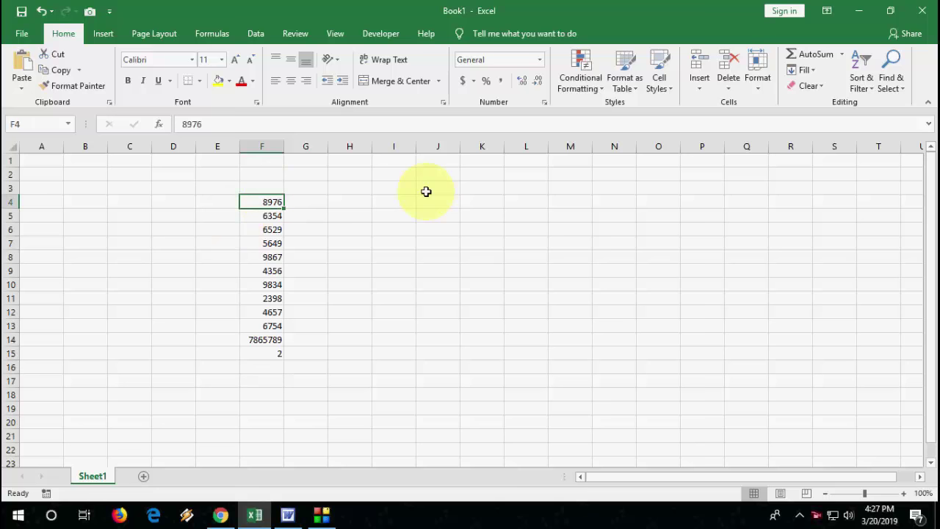
{"action": "key", "text": "F2"}
{"action": "key", "text": "Home"}
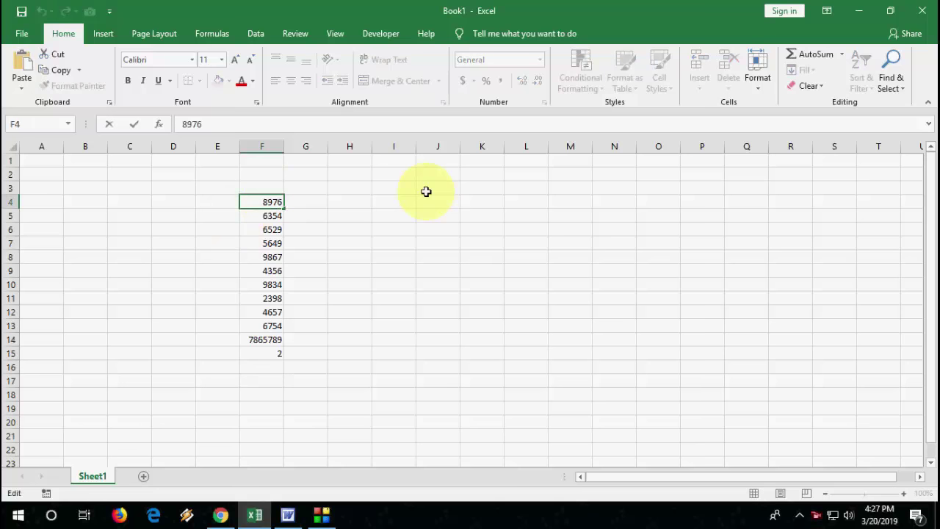
{"action": "type", "text": "00"}
{"action": "key", "text": "Return"}
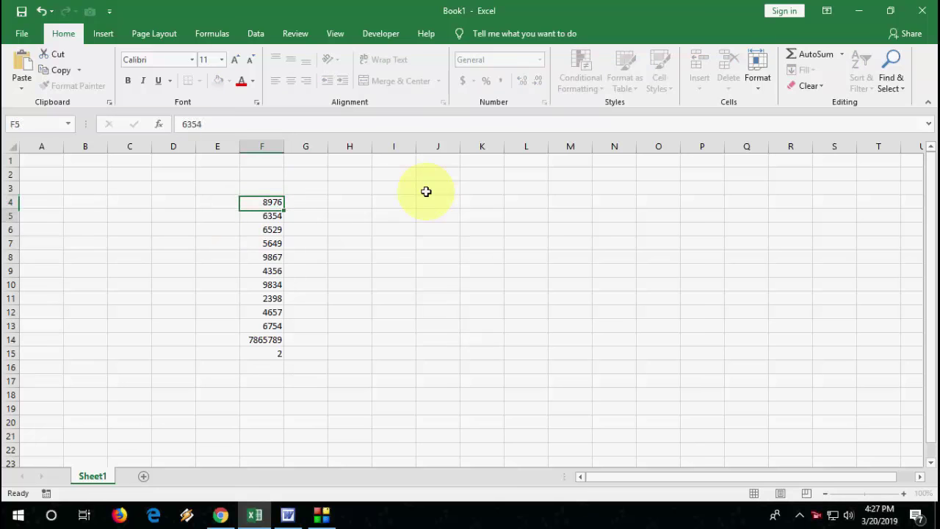
{"action": "key", "text": "Up"}
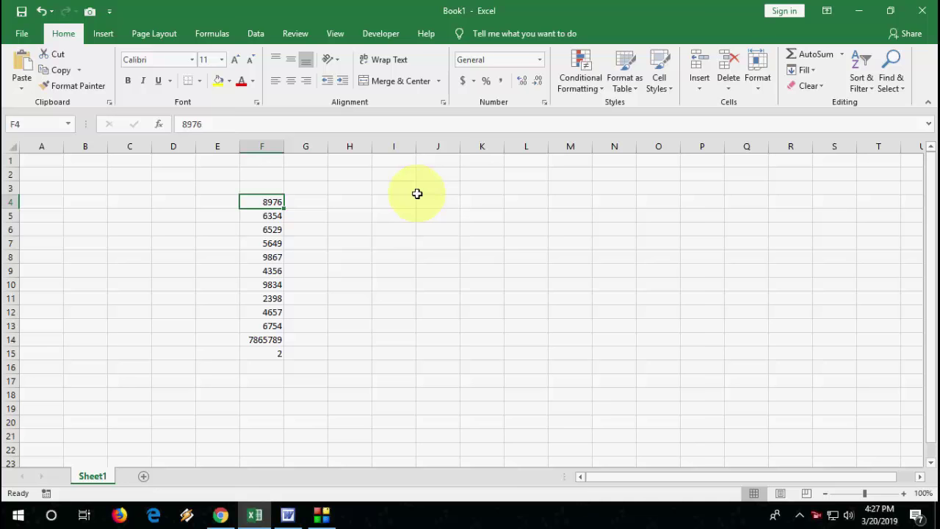
Change the entry in cell F4 to '008976, with a leading apostrophe so it is stored as text.
{"action": "key", "text": "F2"}
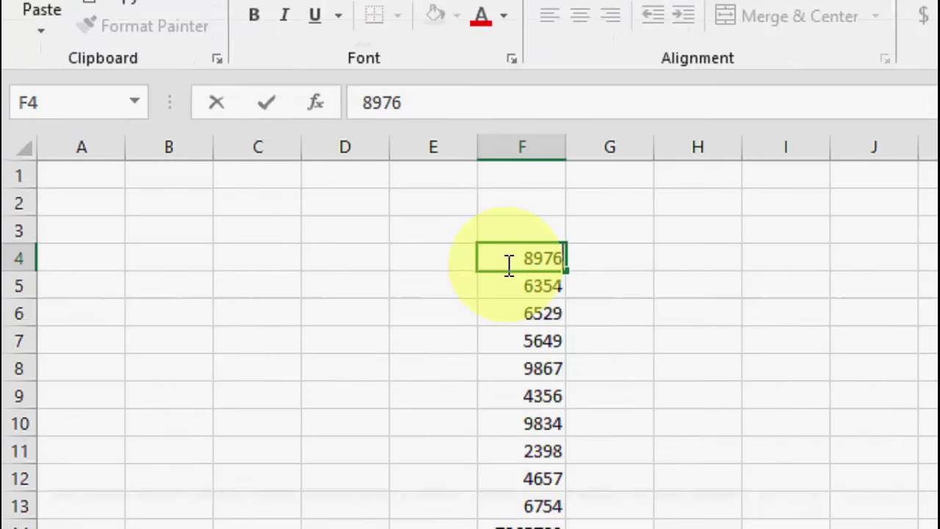
{"action": "left_click", "coordinate": [255, 204]}
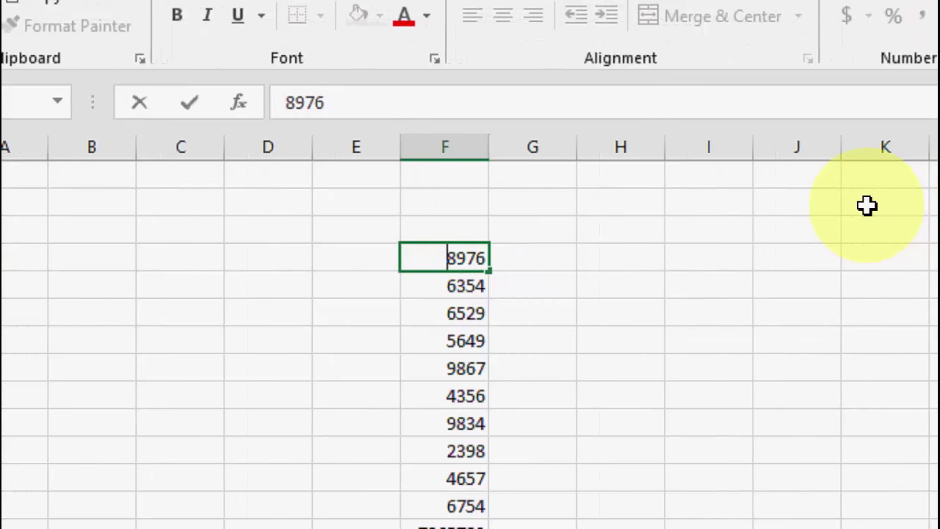
{"action": "type", "text": "'"}
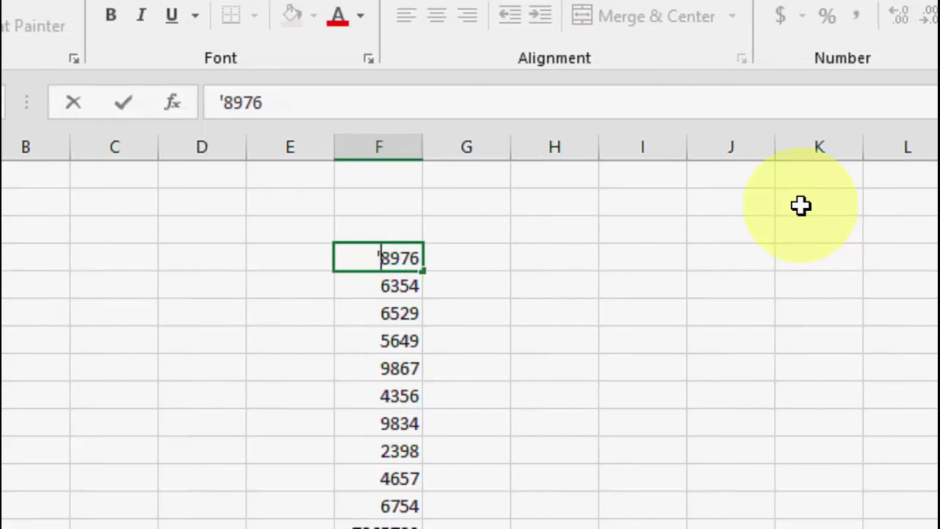
{"action": "type", "text": "00"}
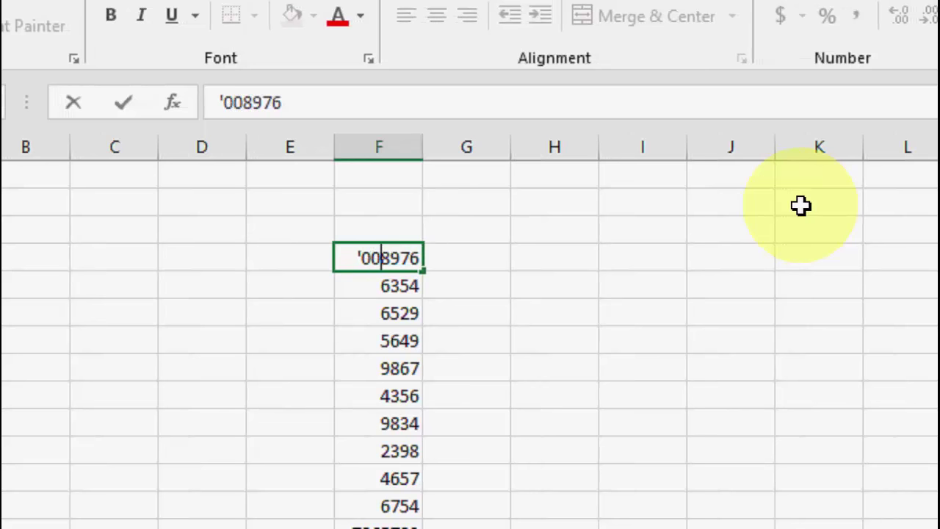
{"action": "key", "text": "Return"}
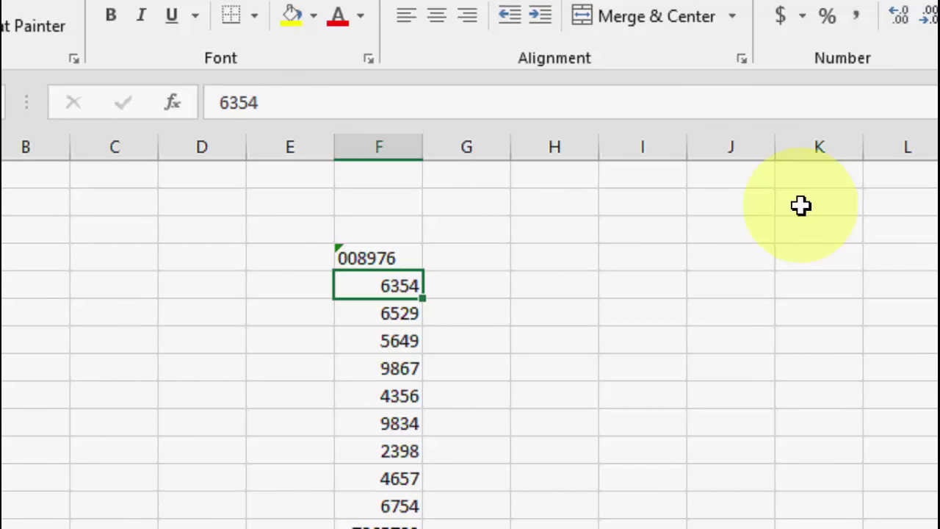
{"action": "key", "text": "Up"}
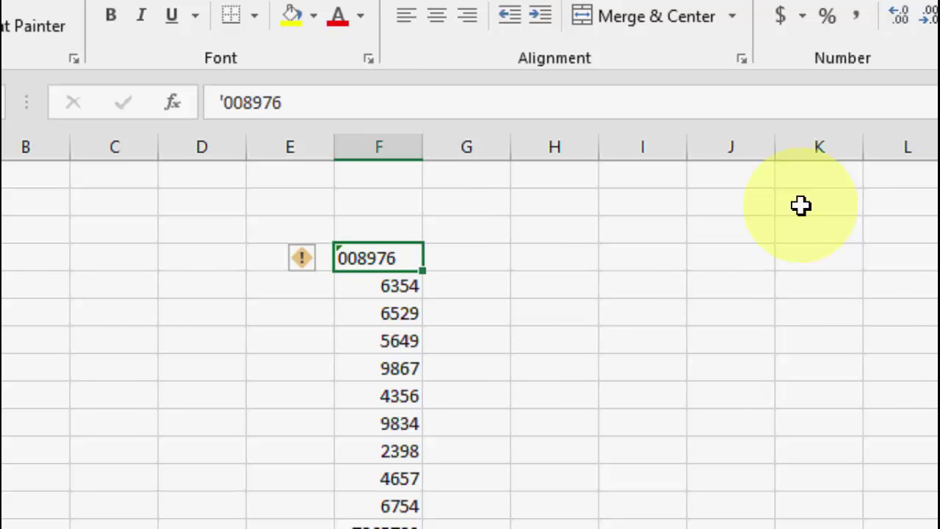
Change the entry in cell F5 to '06354, using a leading apostrophe before the added zero.
{"action": "key", "text": "Down"}
{"action": "key", "text": "F2"}
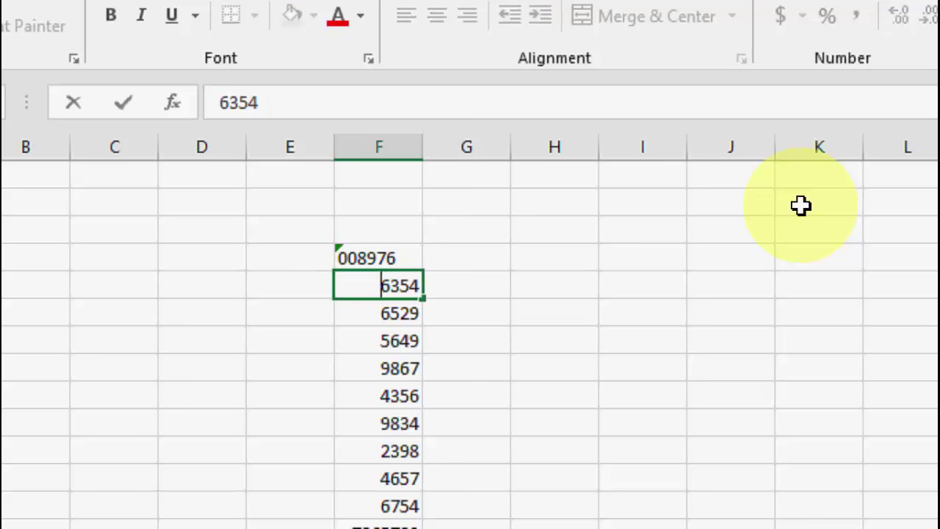
{"action": "type", "text": "'"}
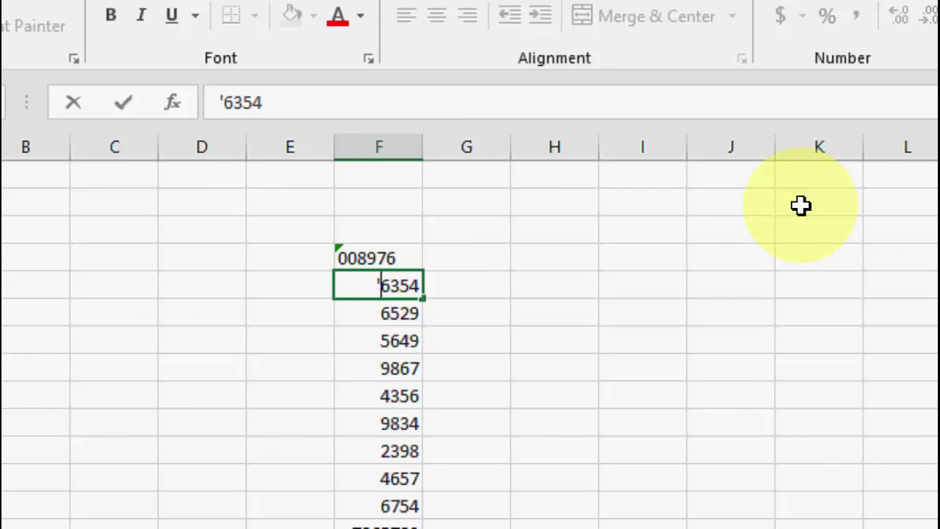
{"action": "type", "text": "0"}
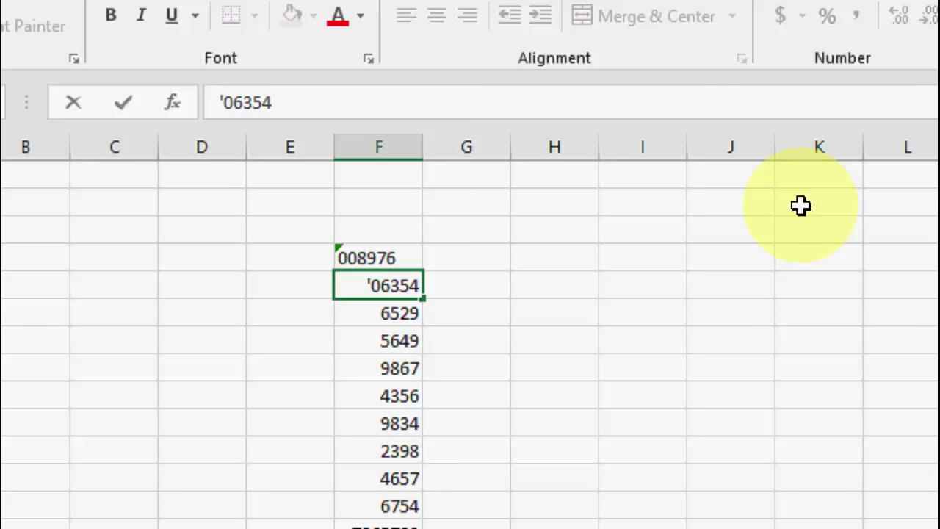
{"action": "key", "text": "Return"}
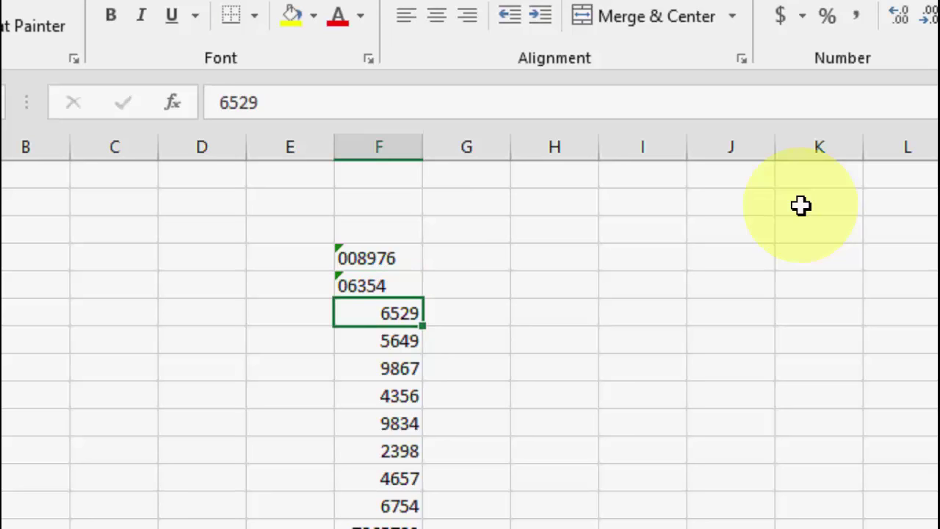
Undo the apostrophe and leading-zero edits in cells F5 and F4.
{"action": "key", "text": "ctrl+z"}
{"action": "key", "text": "ctrl+z"}
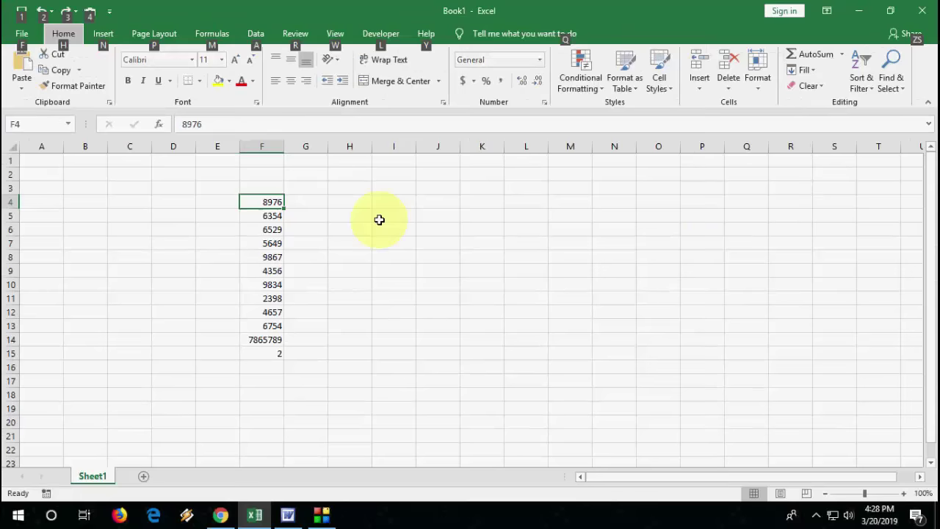
{"action": "left_click", "coordinate": [617, 288]}
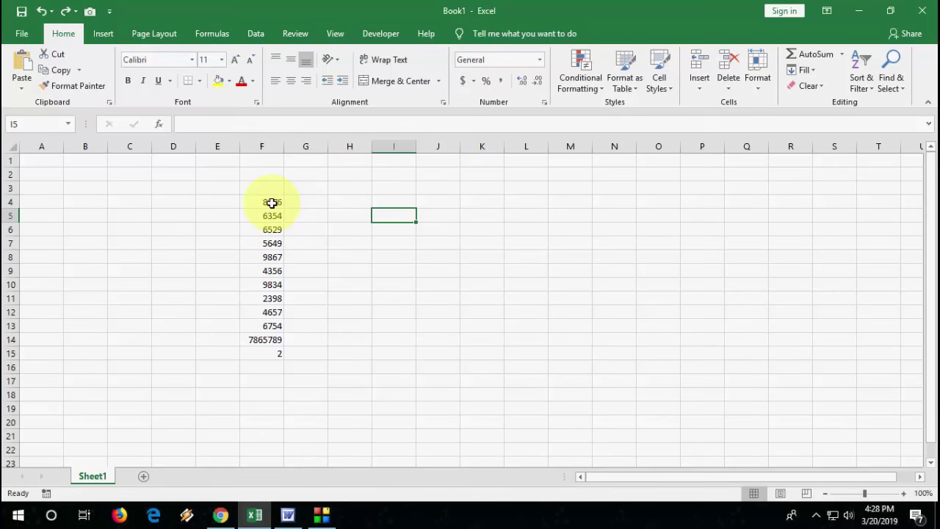
Open the cell formatting for F4:F15 and enter 000000 as the custom number format code.
{"action": "left_click_drag", "start_coordinate": [272, 203], "coordinate": [263, 358]}
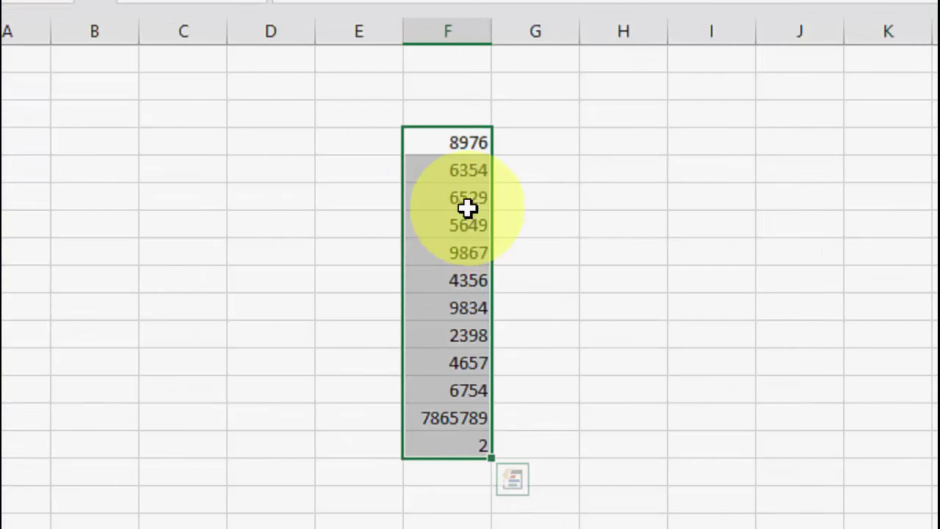
{"action": "right_click", "coordinate": [271, 235]}
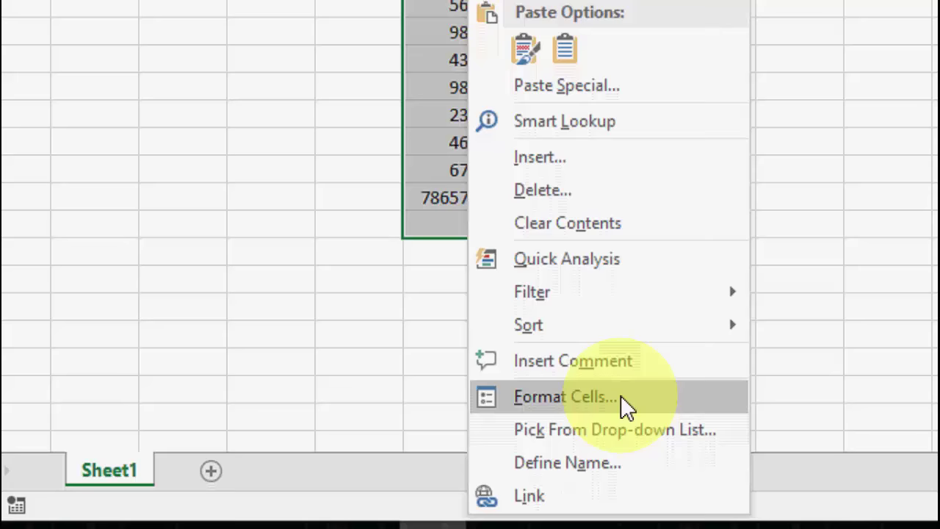
{"action": "left_click", "coordinate": [625, 415]}
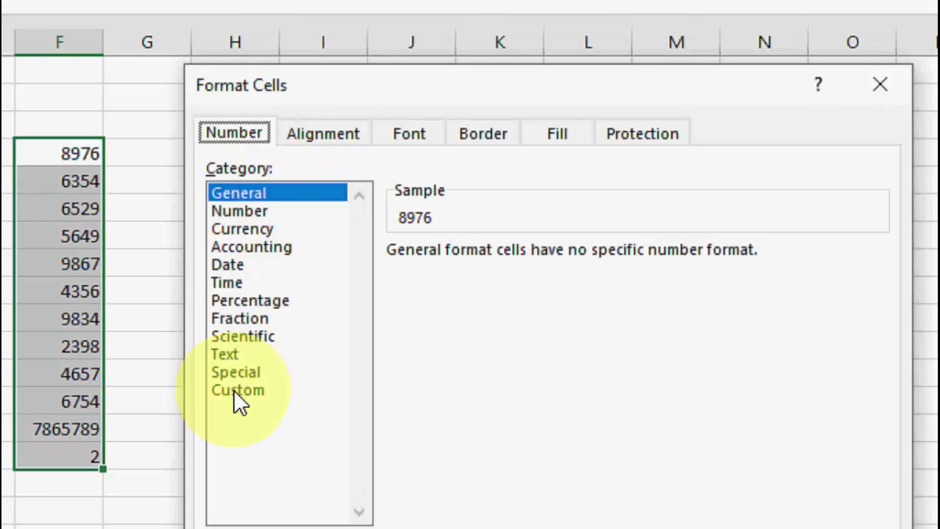
{"action": "left_click", "coordinate": [235, 390]}
{"action": "left_click", "coordinate": [450, 275]}
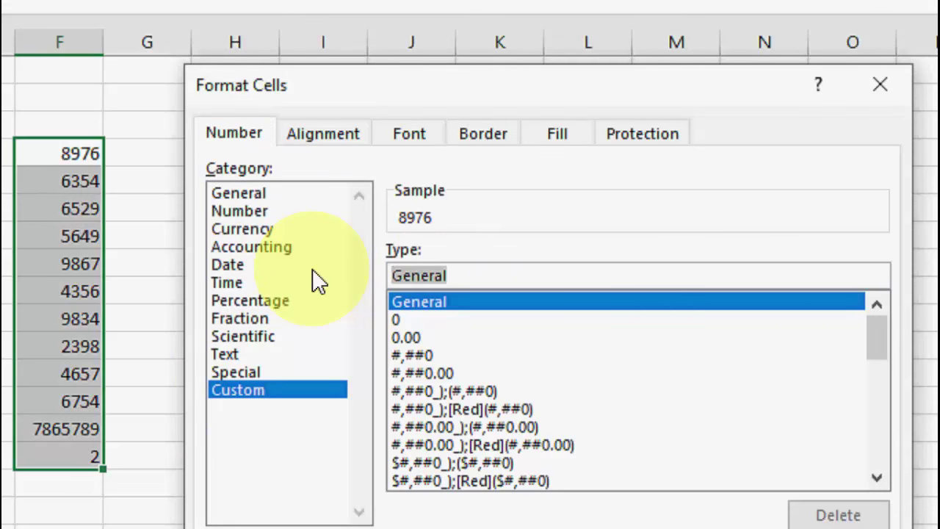
{"action": "type", "text": "00"}
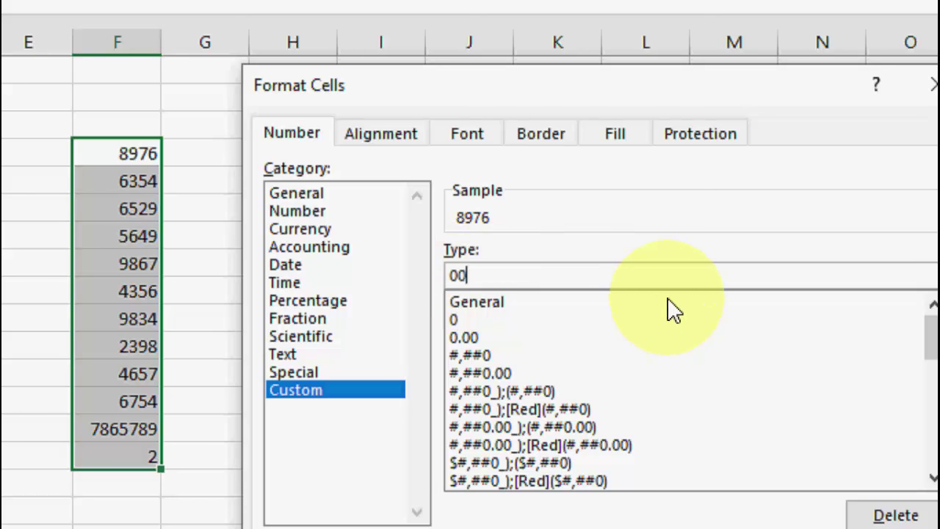
{"action": "type", "text": "0000"}
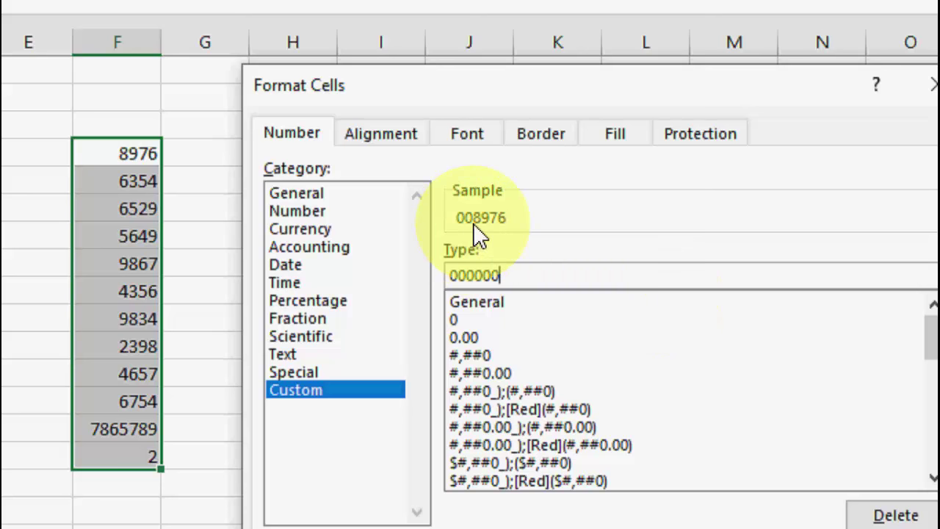
Shorten the custom format code to 00000, extend it back to 000000, and apply it to F4:F15.
{"action": "key", "text": "BackSpace"}
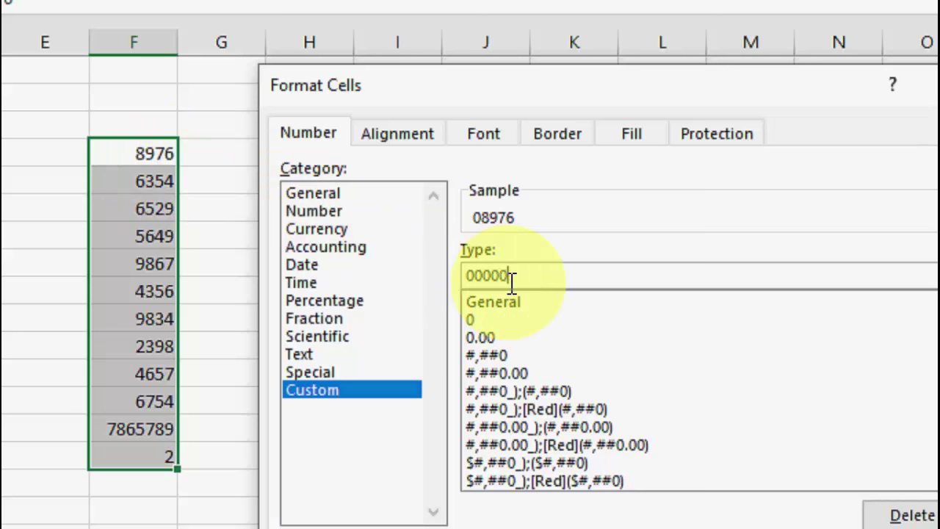
{"action": "left_click", "coordinate": [467, 276]}
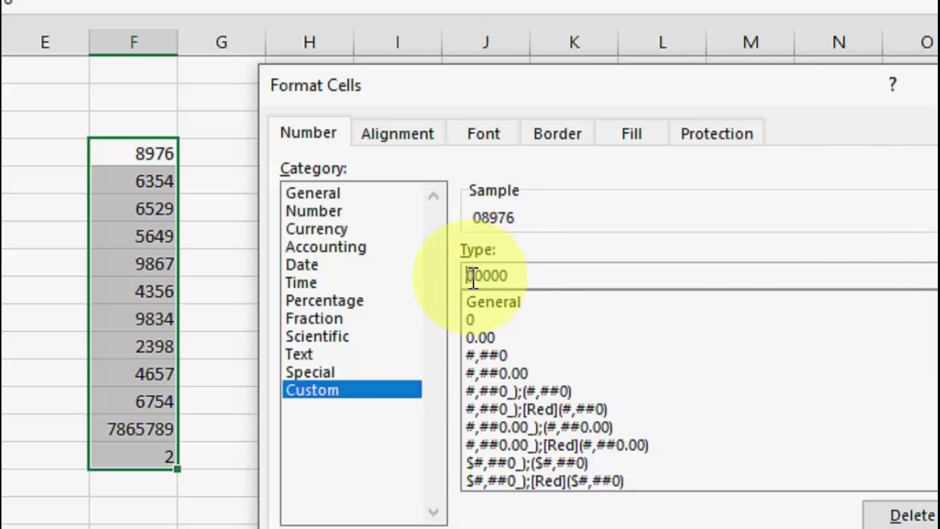
{"action": "left_click_drag", "start_coordinate": [467, 274], "coordinate": [517, 276]}
{"action": "left_click", "coordinate": [517, 276]}
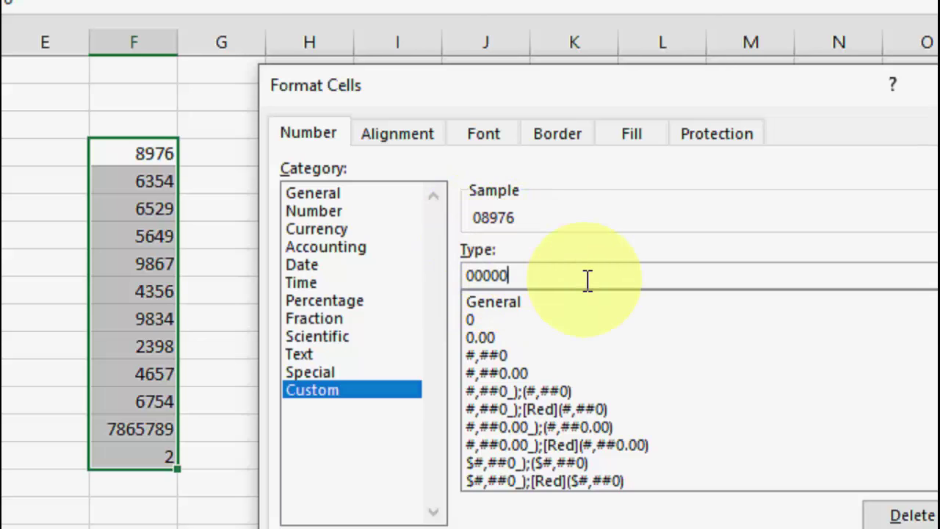
{"action": "type", "text": "0"}
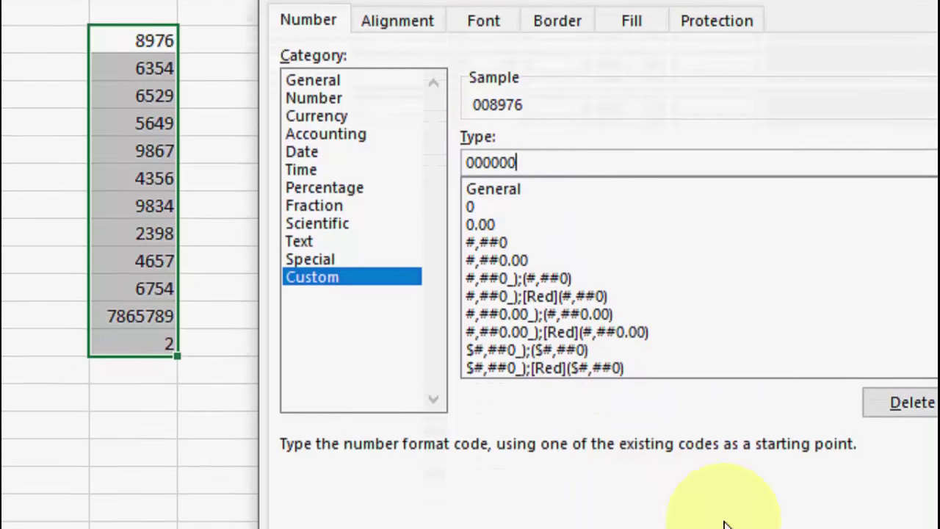
{"action": "left_click", "coordinate": [794, 511]}
{"action": "left_click", "coordinate": [223, 21]}
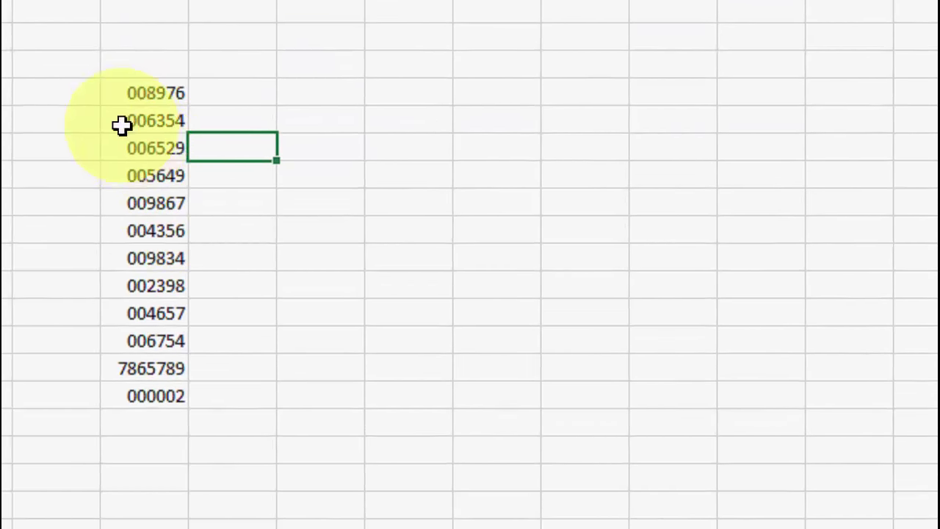
Apply the eight-digit custom number format 00000000 to the seven-digit number in cell F14.
{"action": "left_click", "coordinate": [155, 379]}
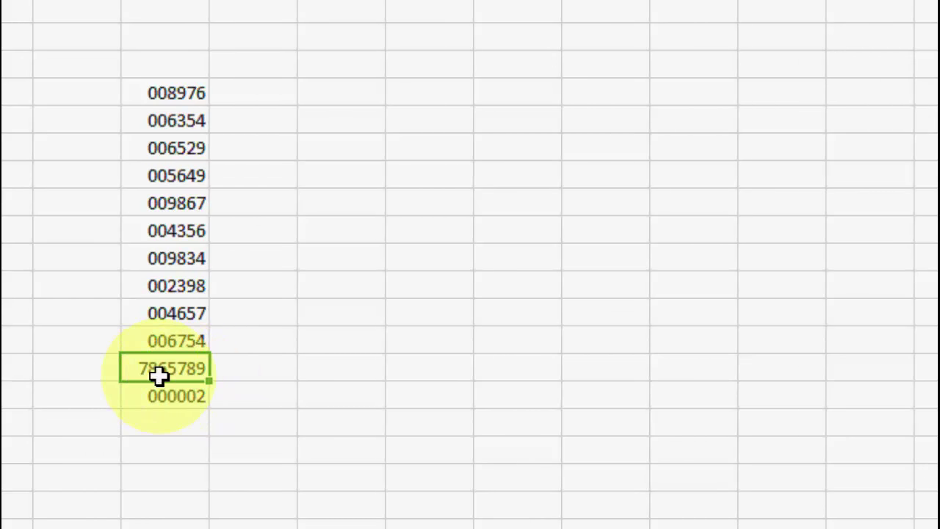
{"action": "right_click", "coordinate": [160, 374]}
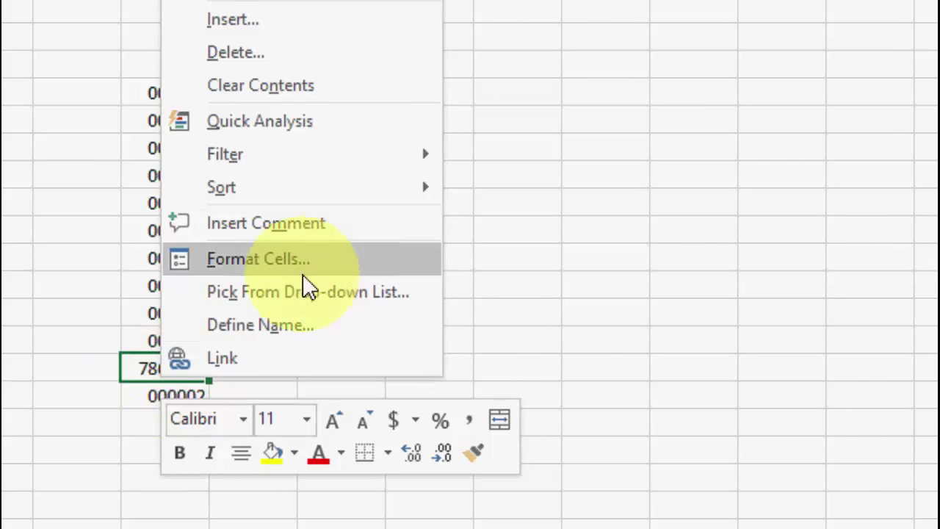
{"action": "left_click", "coordinate": [316, 255]}
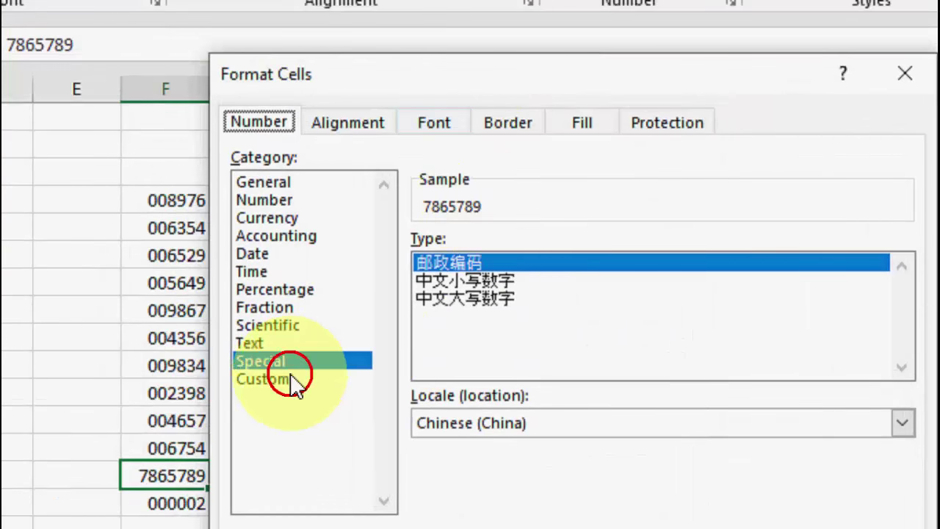
{"action": "left_click", "coordinate": [241, 363]}
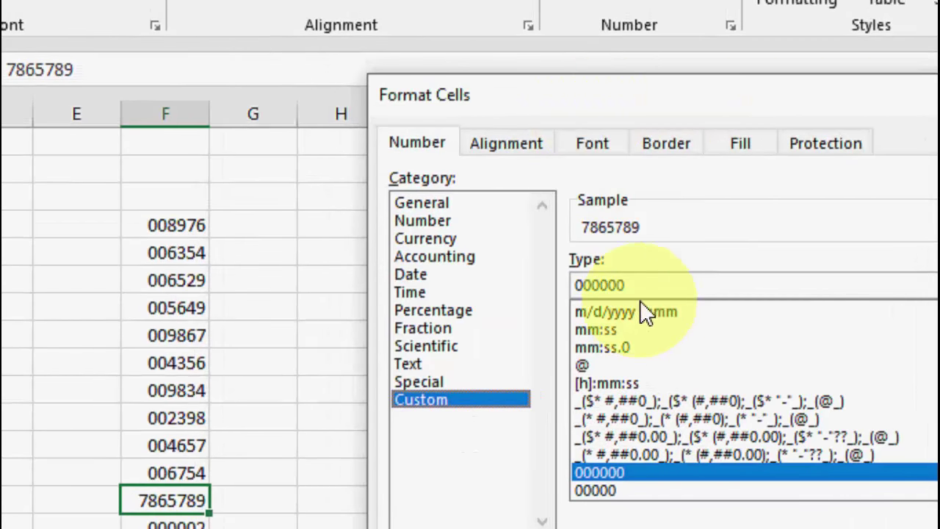
{"action": "left_click", "coordinate": [490, 277]}
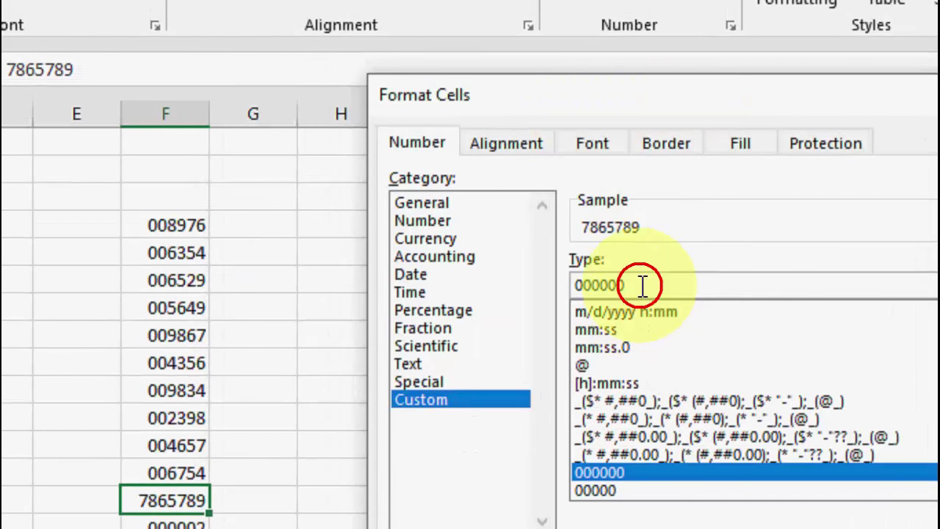
{"action": "type", "text": "00"}
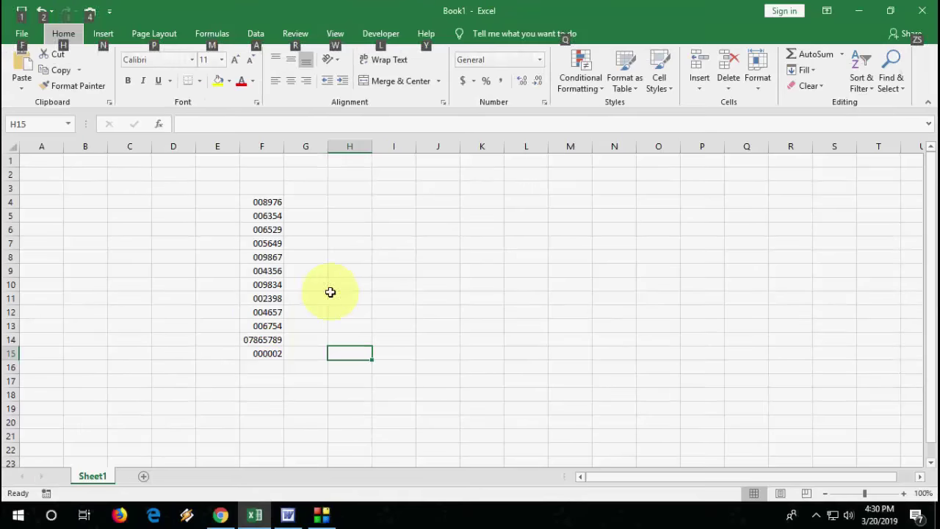
{"action": "left_click", "coordinate": [295, 253]}
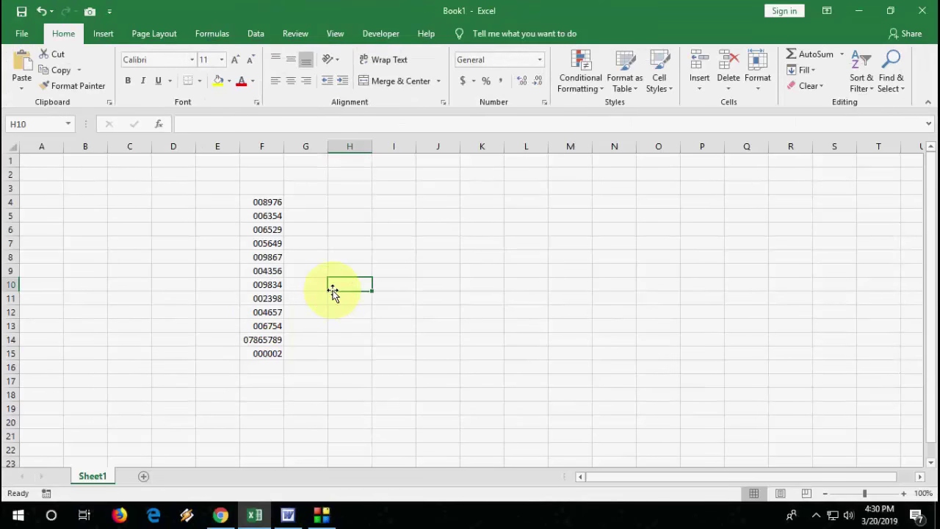